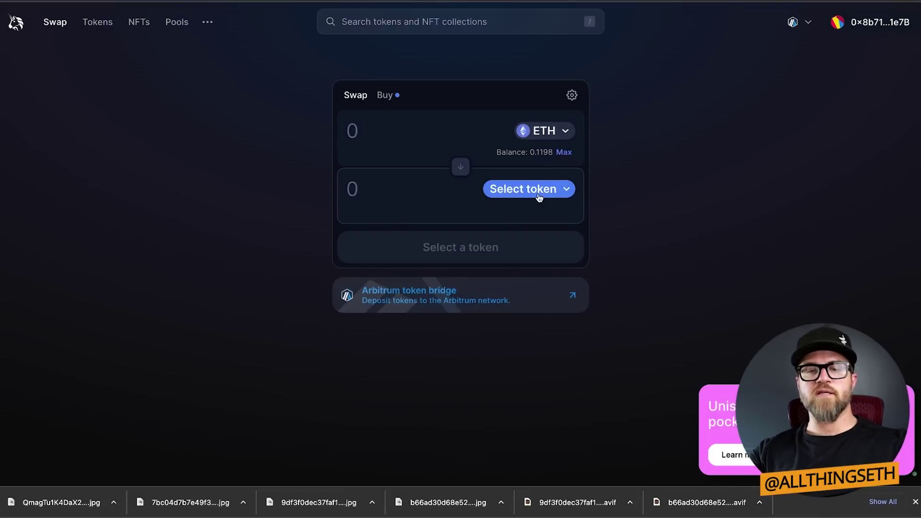
- Choose Wrapped Ether (WETH) as the token to sell in the swap form
click(565, 131)
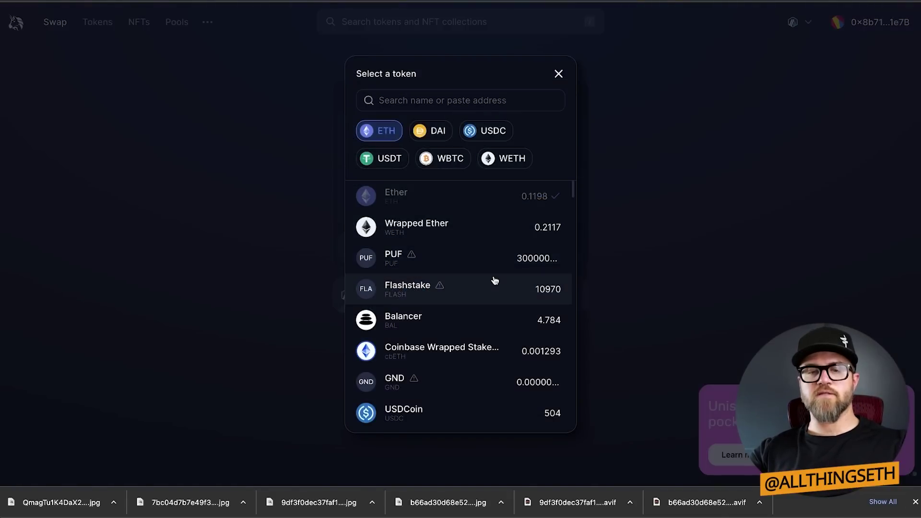
scroll(495, 280, down, 1)
scroll(492, 268, up, 1)
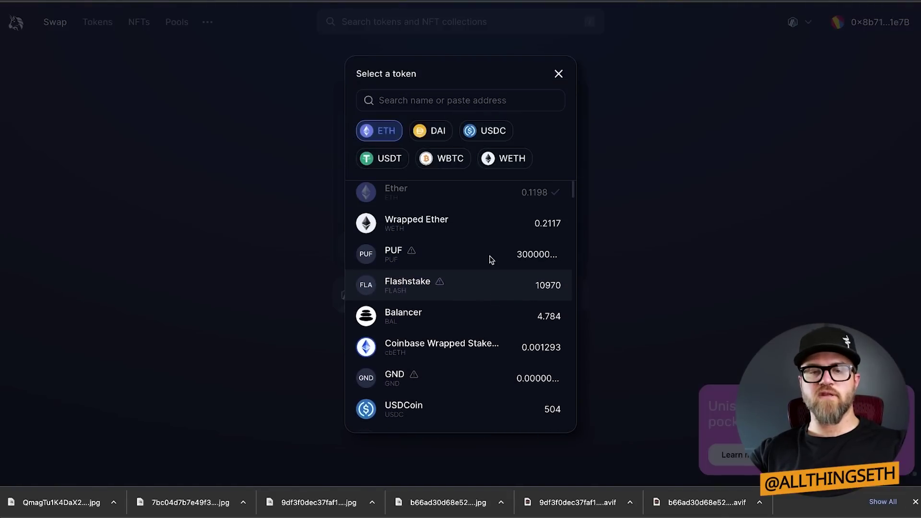
click(493, 227)
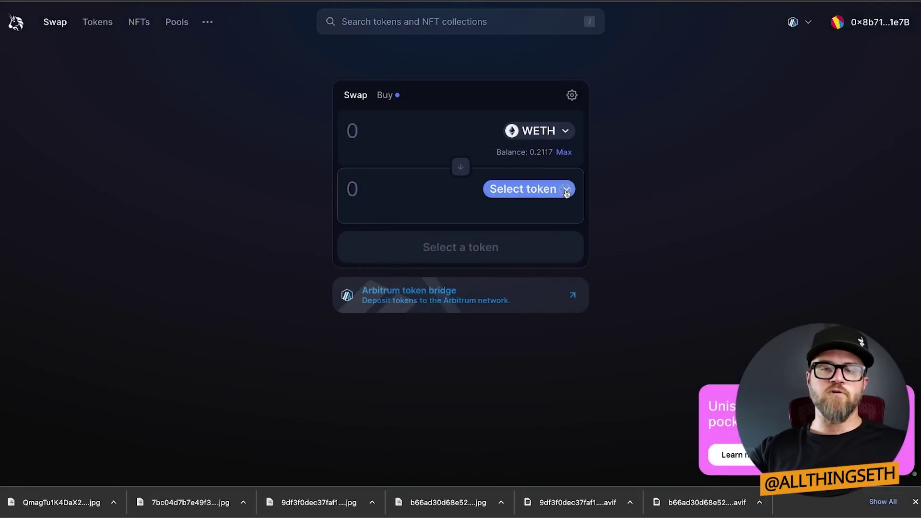
- Choose USDC as the token to receive and set the sell amount to the maximum WETH balance
click(566, 192)
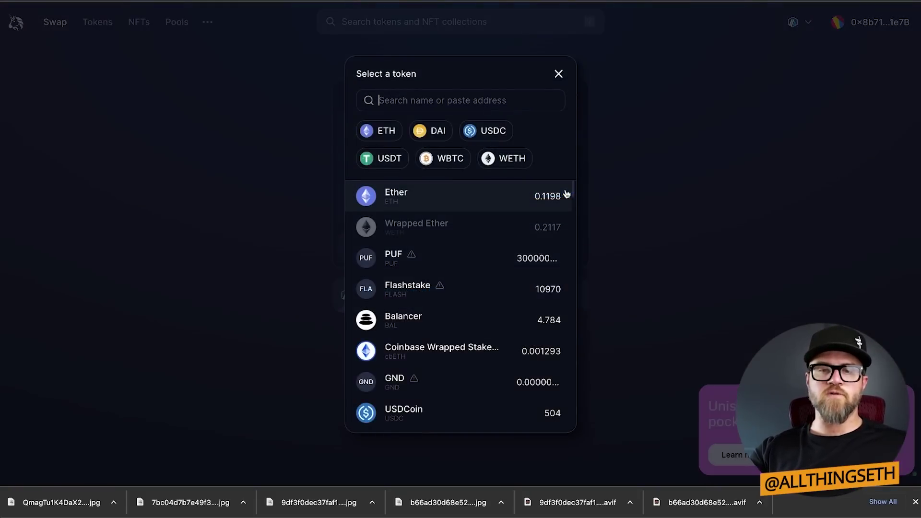
click(496, 139)
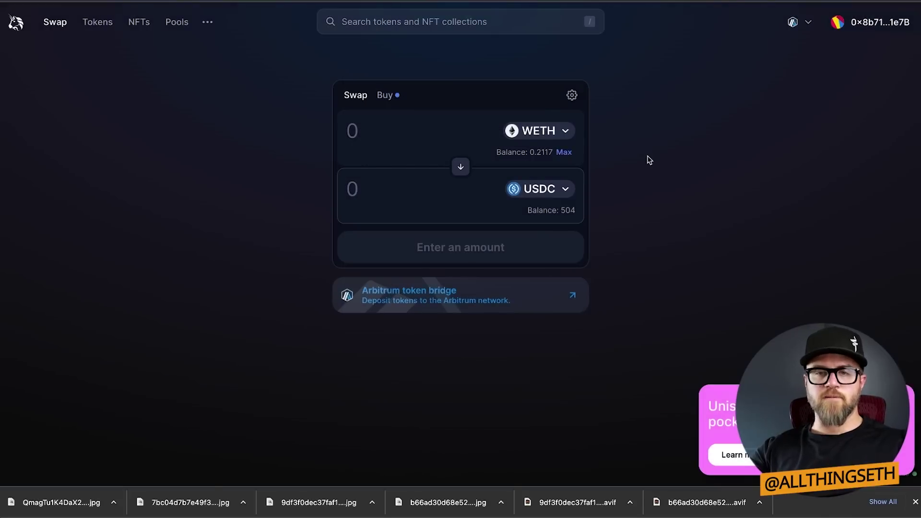
click(564, 152)
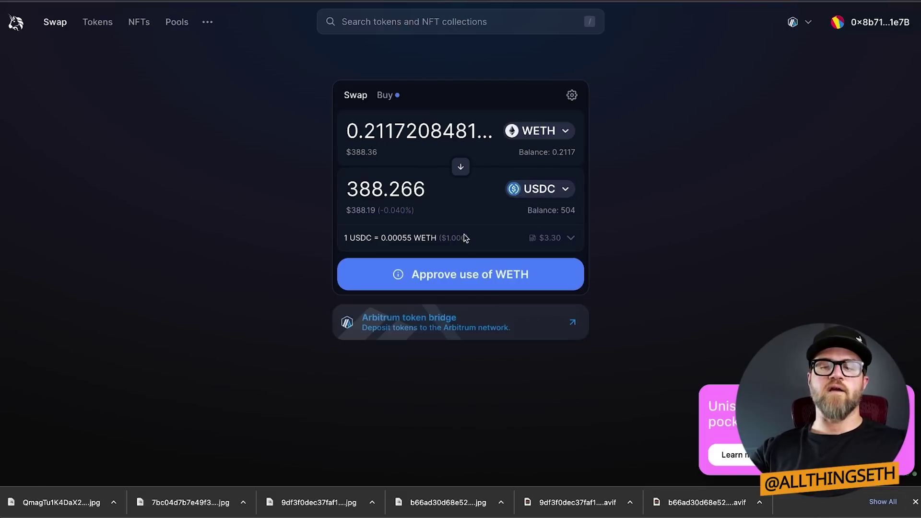
mouse_move(541, 238)
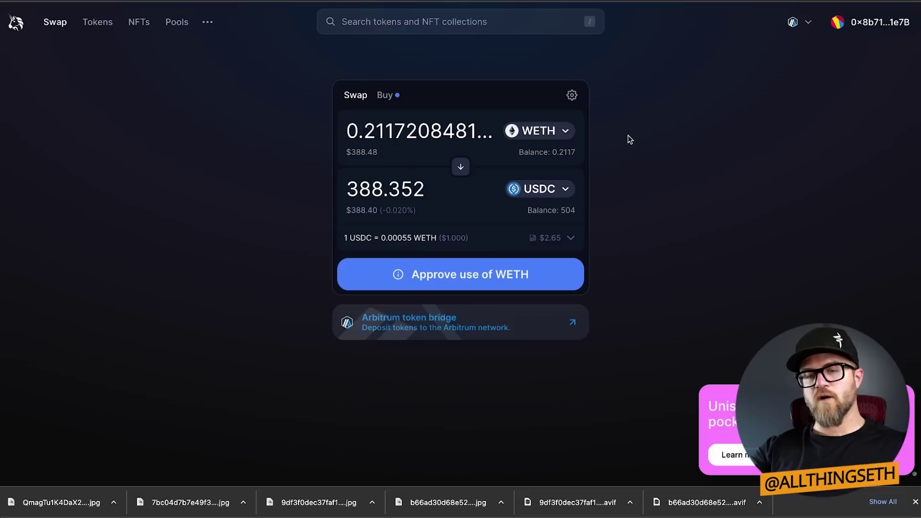
- Request approval for WETH use, set the custom spending cap to the maximum, review it, and reject the request in the wallet
click(465, 275)
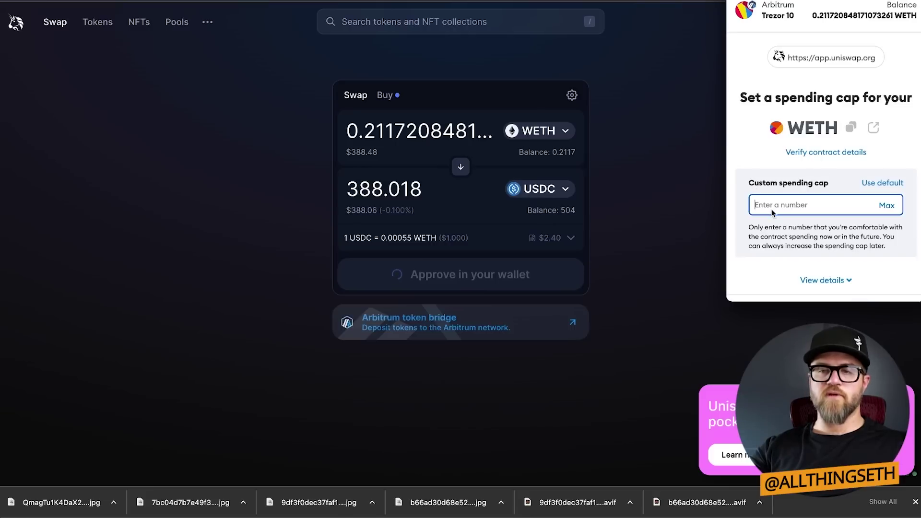
click(894, 210)
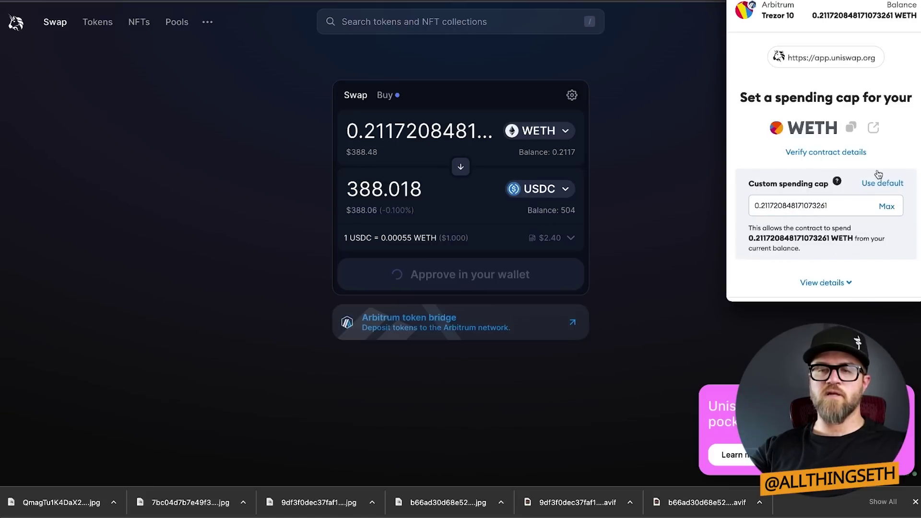
scroll(903, 244, down, 1)
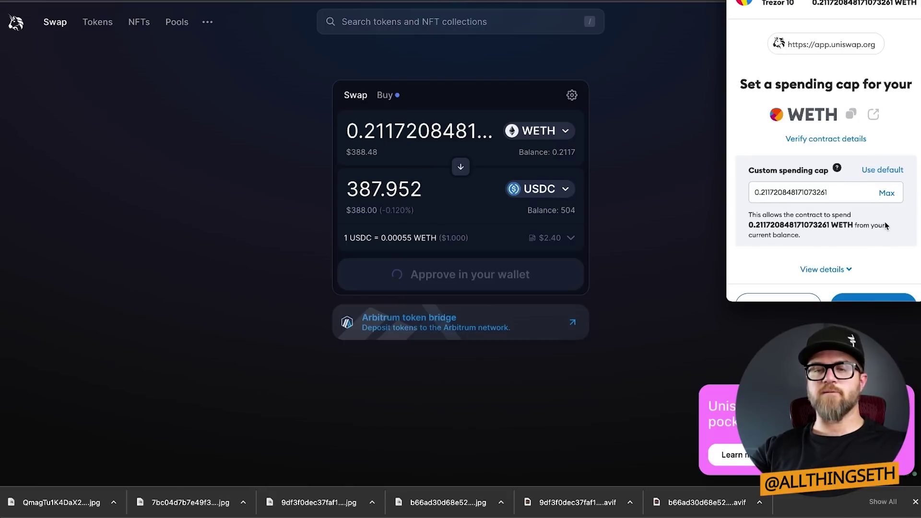
scroll(885, 221, down, 2)
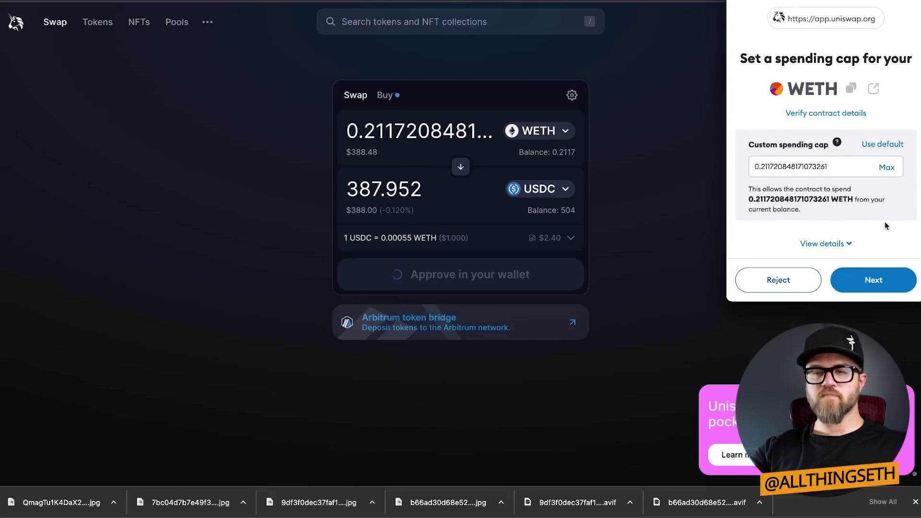
click(875, 282)
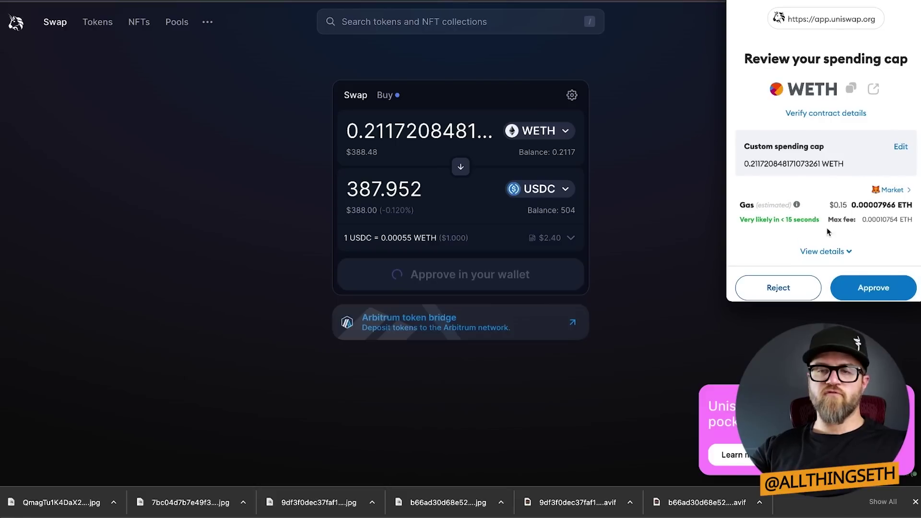
scroll(844, 235, down, 1)
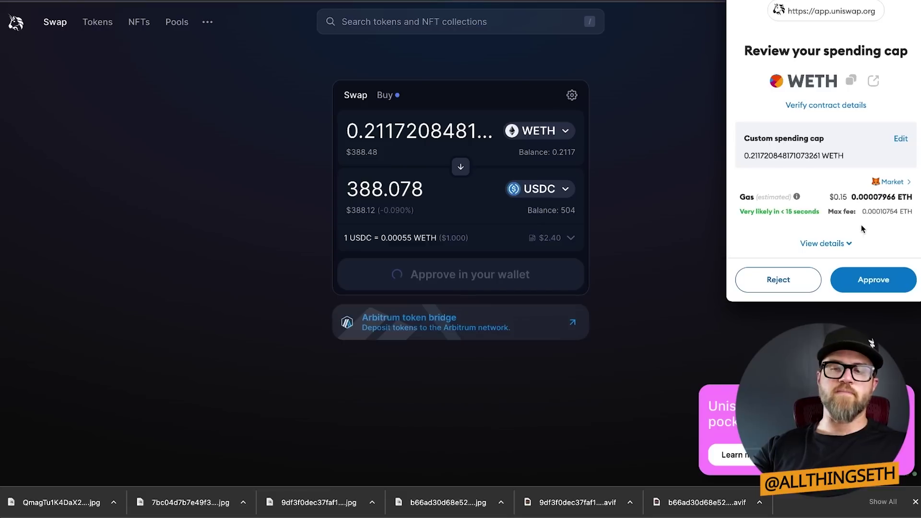
click(793, 280)
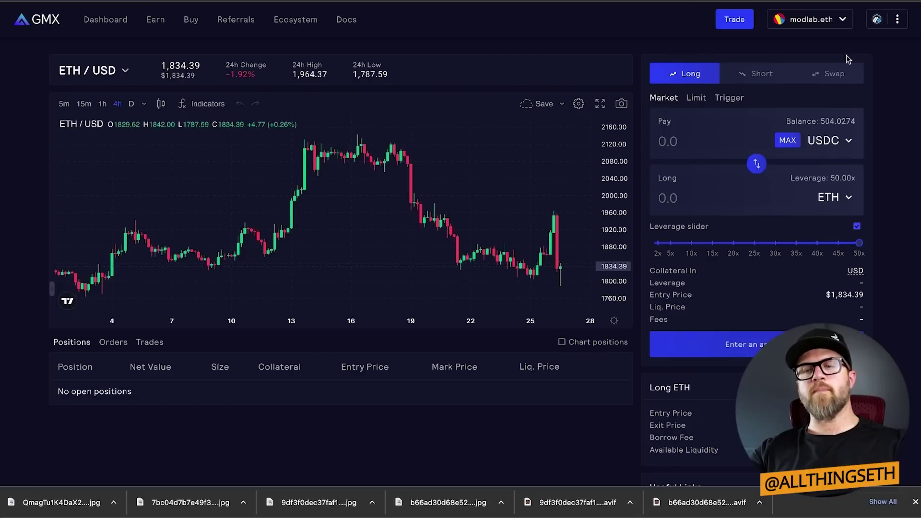
- Switch the GMX trade form to Swap, with ETH as the token to pay and USDC as the token to receive
click(837, 75)
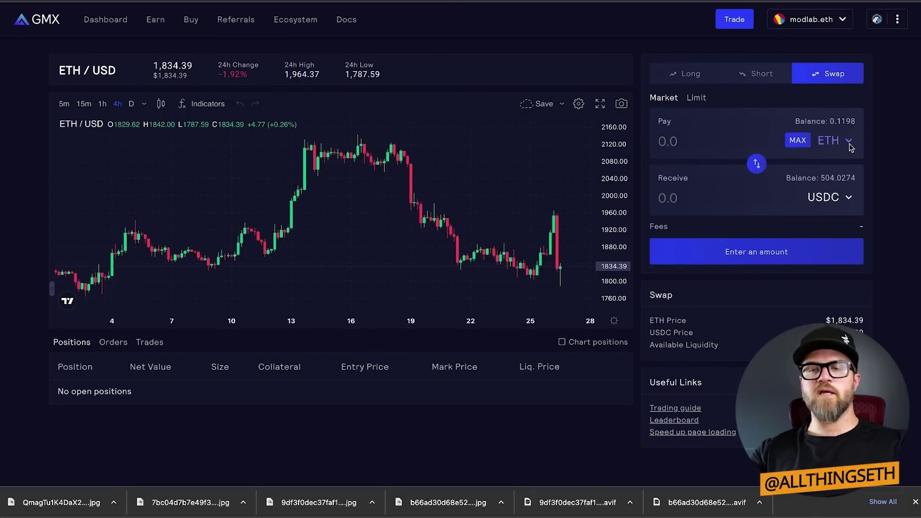
click(835, 140)
click(821, 82)
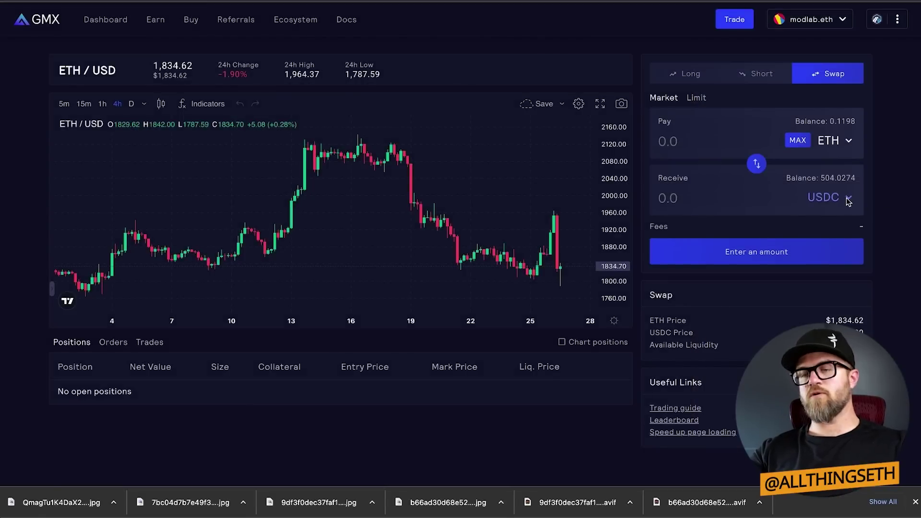
click(847, 202)
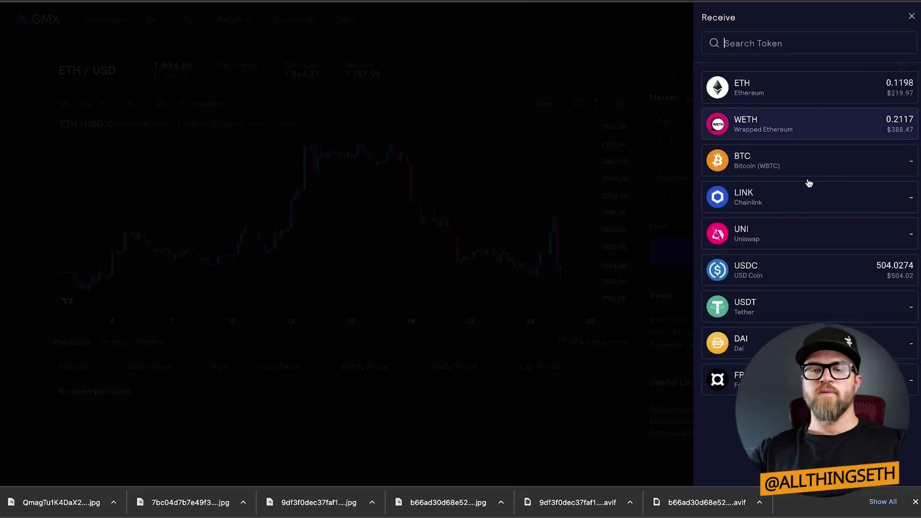
click(792, 278)
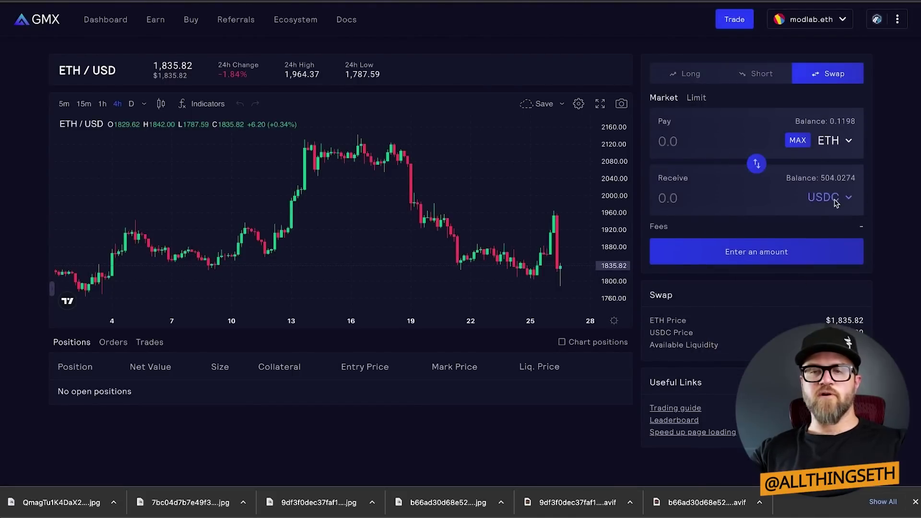
- Keep ETH as the token to pay and change the token to receive to BTC
click(847, 139)
click(797, 91)
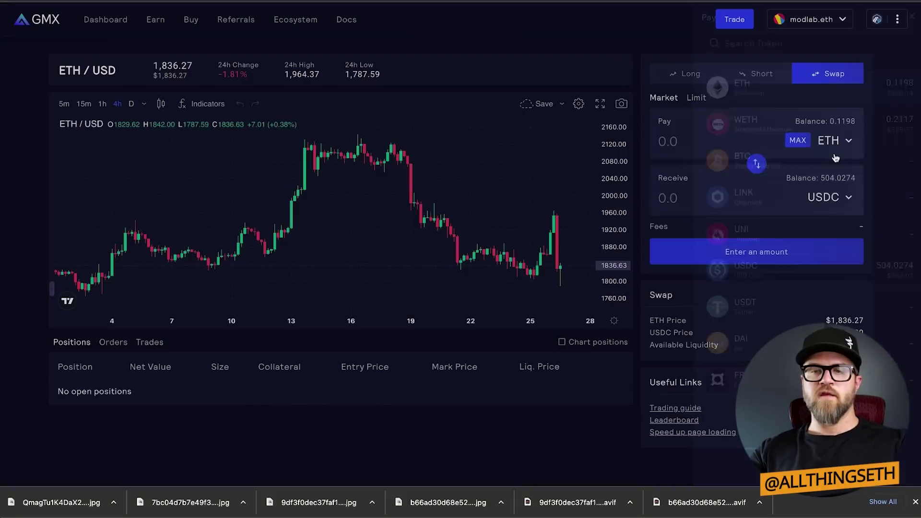
click(847, 197)
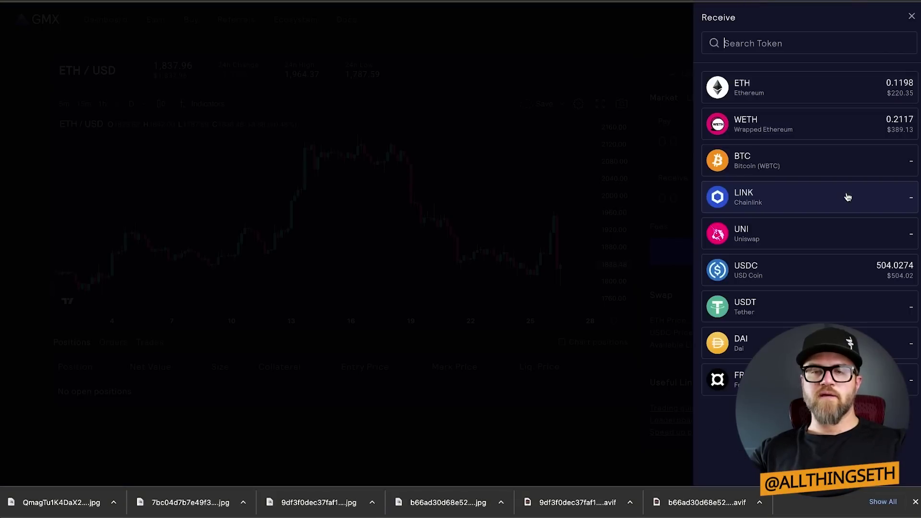
click(819, 167)
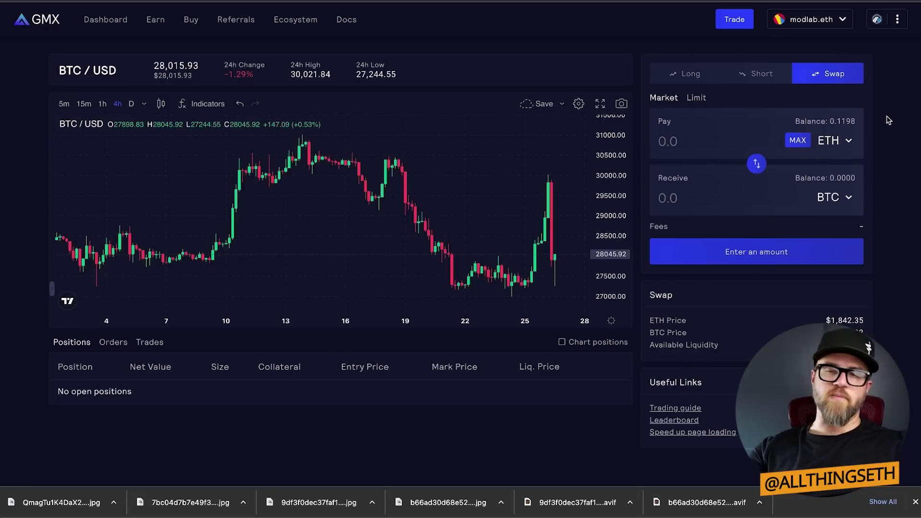
- Review the tokens offered for payment and the price and liquidity details of the ETH to BTC swap
click(848, 142)
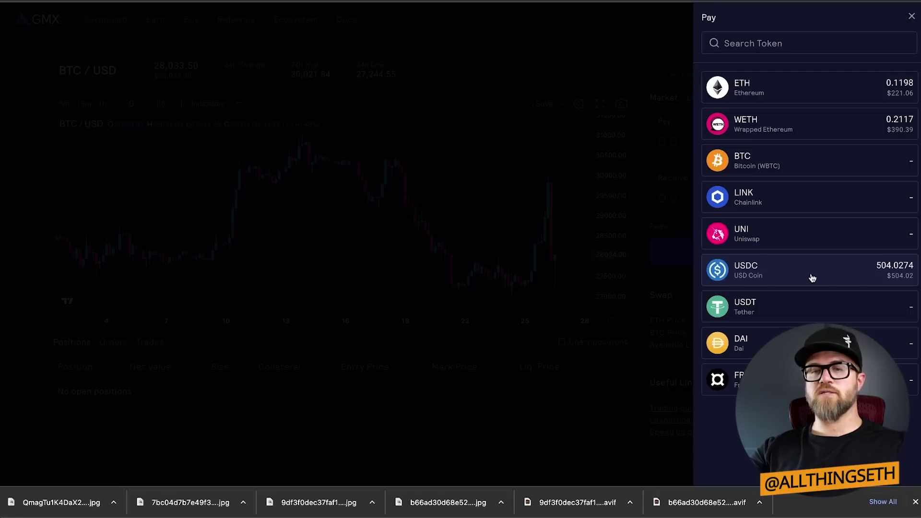
click(912, 17)
scroll(882, 208, down, 1)
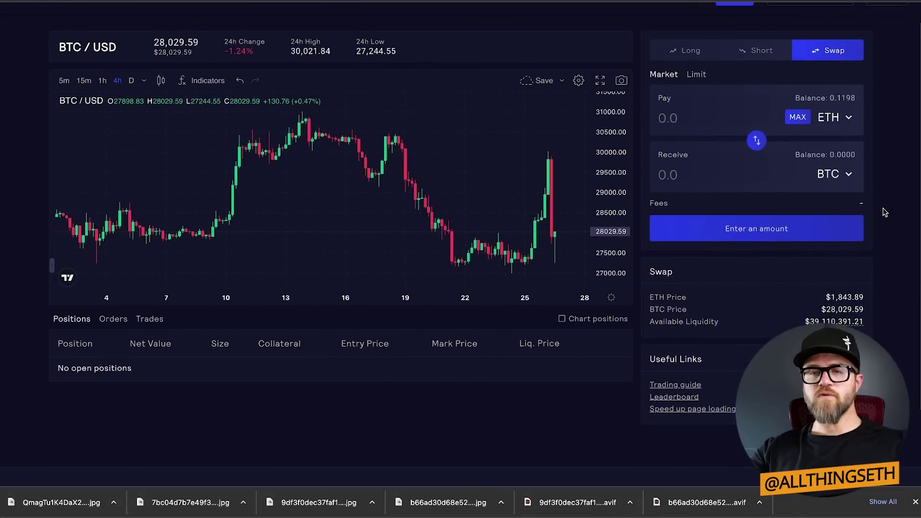
scroll(885, 213, up, 1)
scroll(902, 241, down, 1)
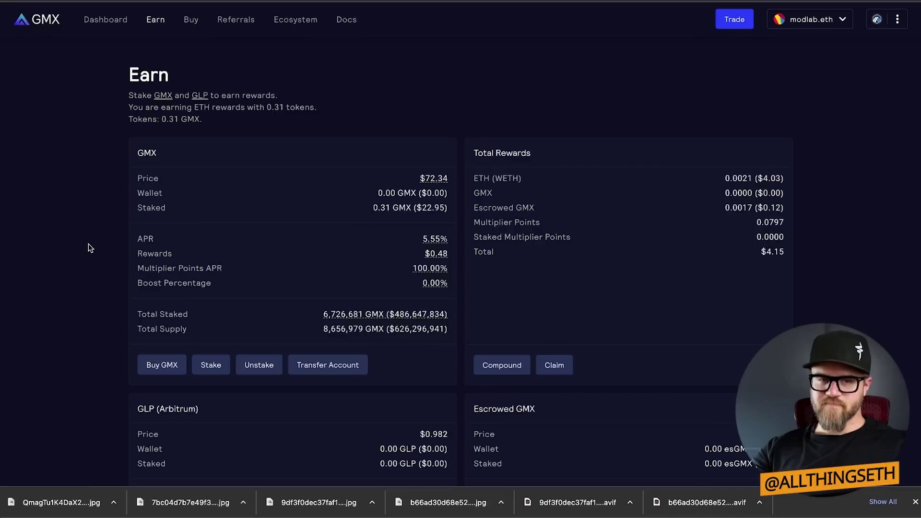
- Examine the price, staked amount and APR of GMX on the Earn page
scroll(89, 248, down, 1)
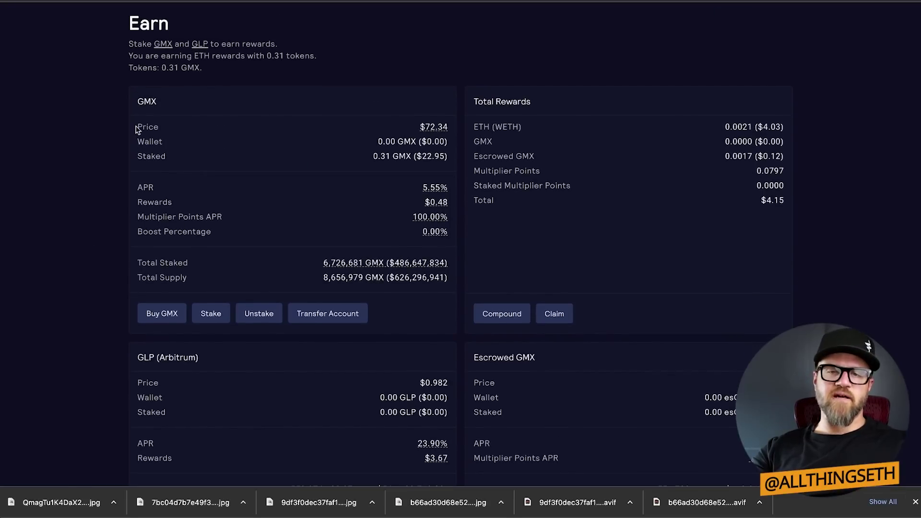
scroll(360, 172, down, 1)
mouse_move(434, 152)
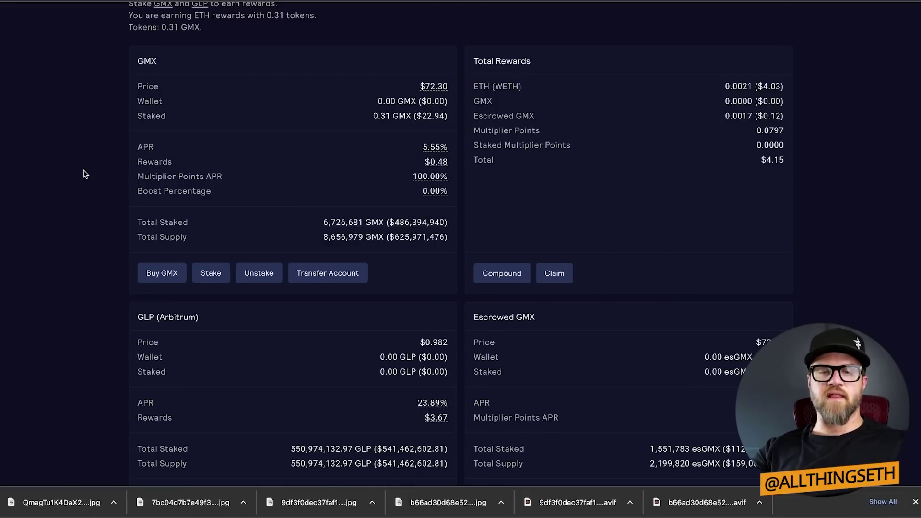
scroll(84, 173, down, 1)
mouse_move(433, 125)
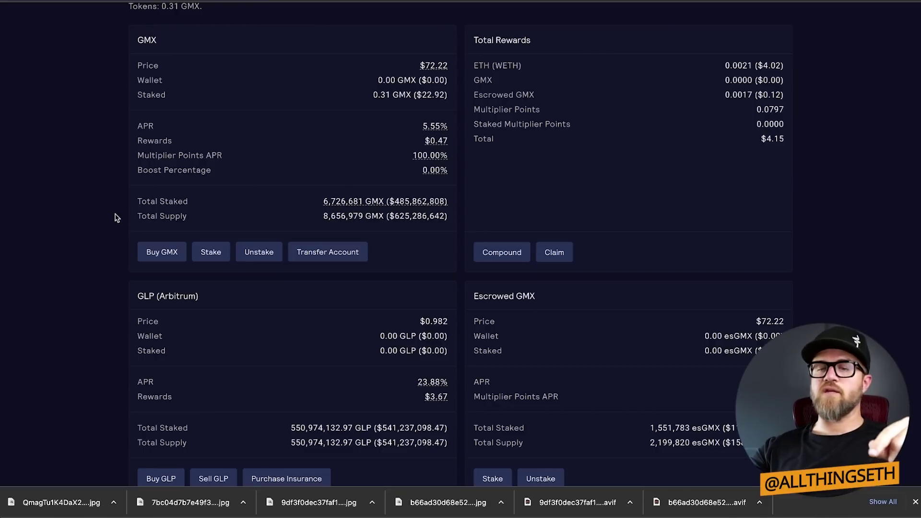
- Examine the GLP, Escrowed GMX and Vest sections of the Earn page, including the GLP APR
scroll(115, 218, down, 2)
scroll(98, 231, down, 2)
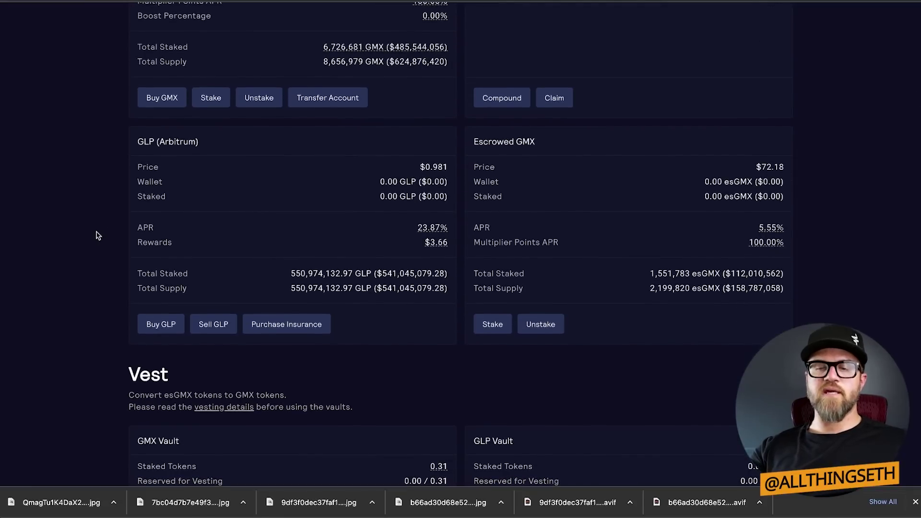
scroll(93, 218, down, 1)
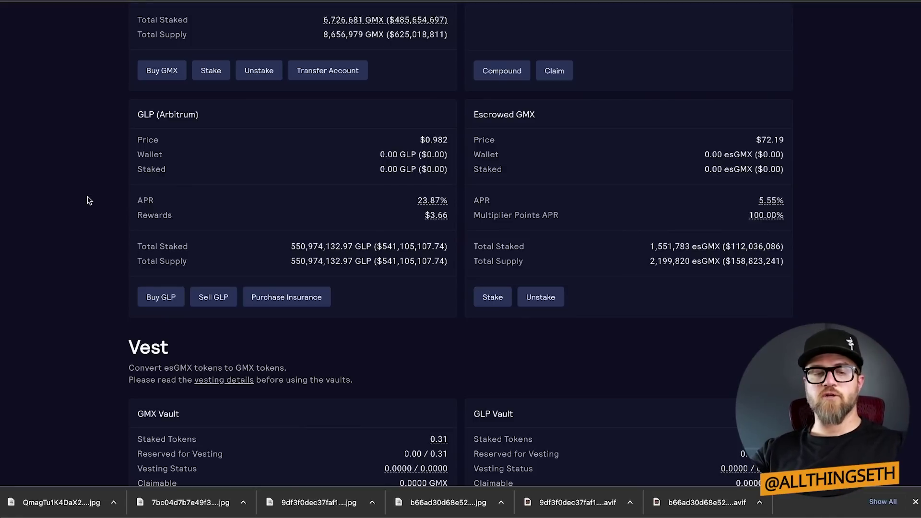
scroll(88, 200, down, 3)
scroll(89, 201, up, 3)
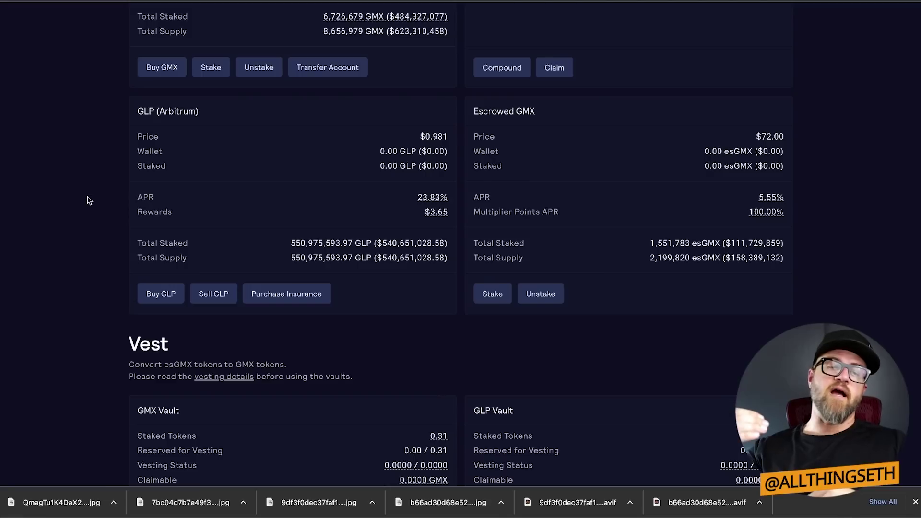
mouse_move(434, 199)
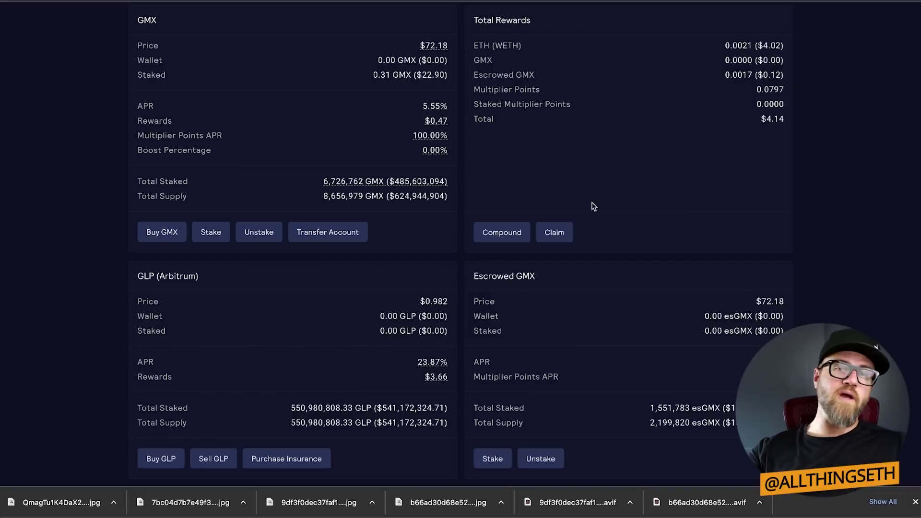
- Open the purchase form for GLP from the Earn page and check which tokens can be used to pay
scroll(86, 315, down, 1)
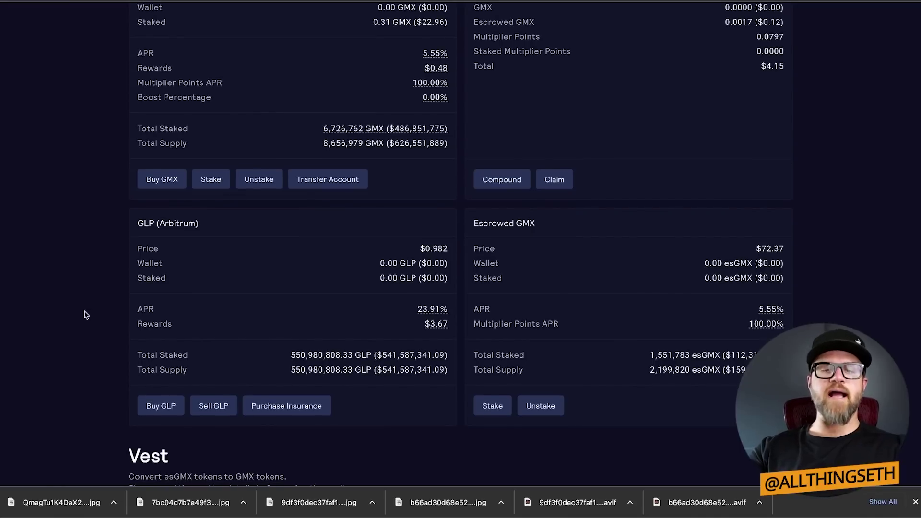
click(151, 409)
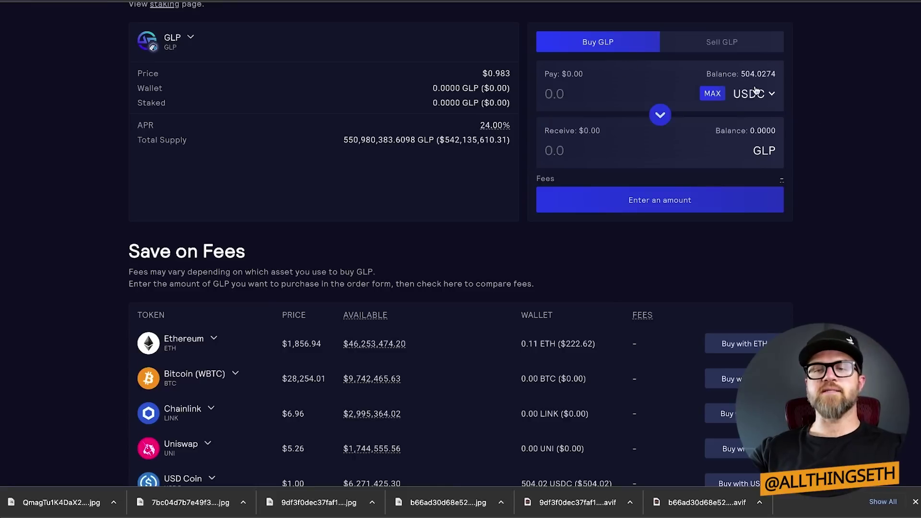
click(771, 96)
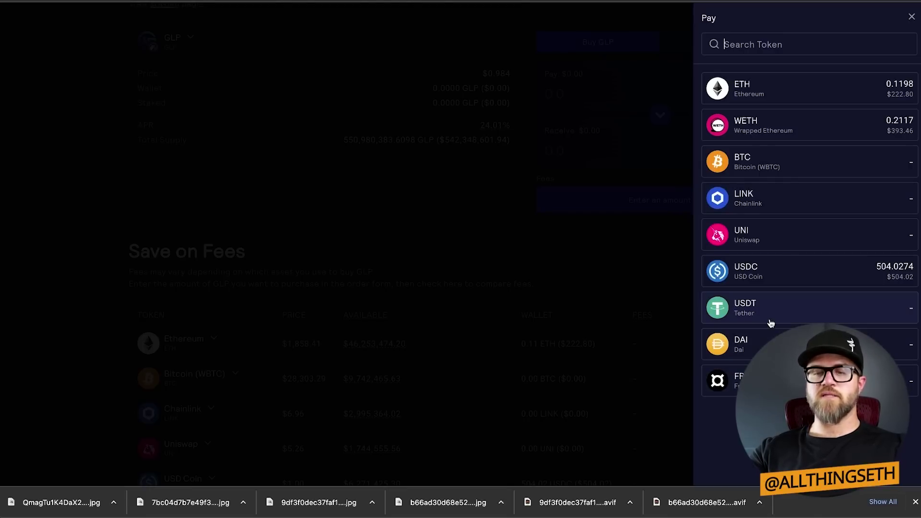
click(647, 243)
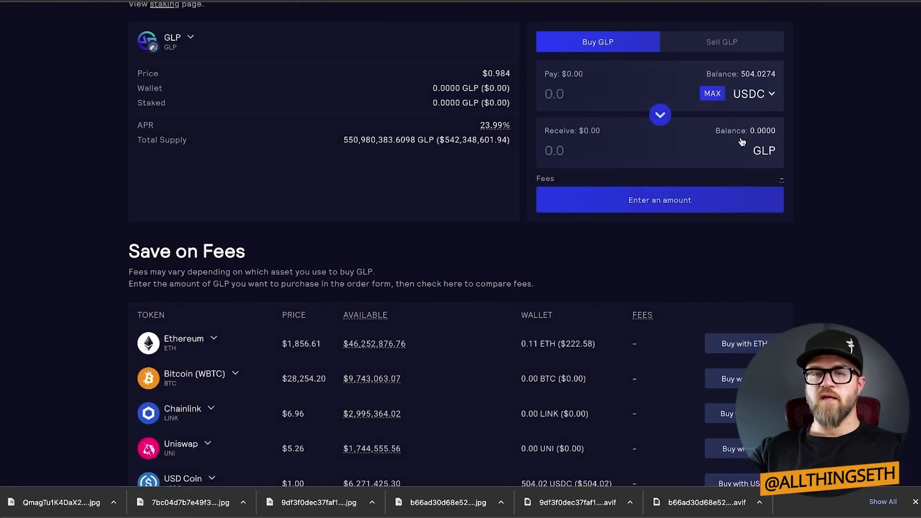
- Enter the full USDC balance of 504.027414 as the payment for GLP and compare the purchase fees across the listed tokens
click(756, 77)
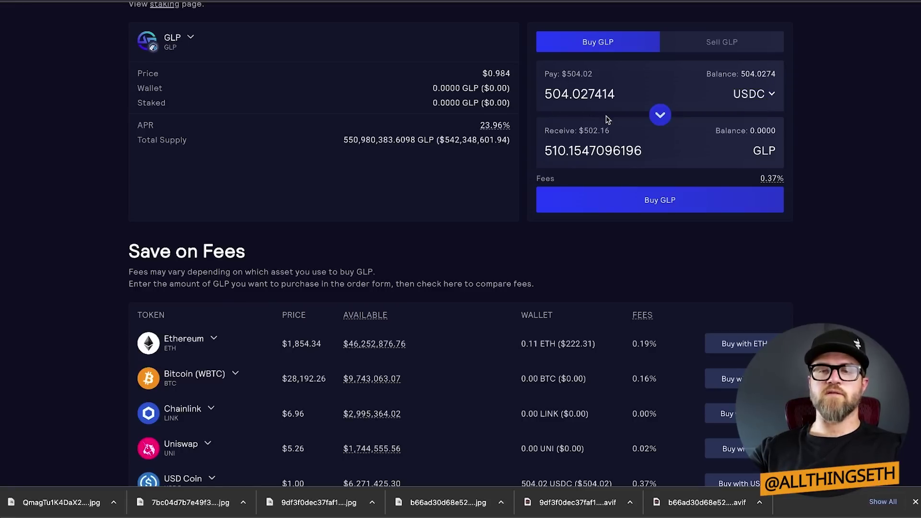
scroll(614, 148, down, 1)
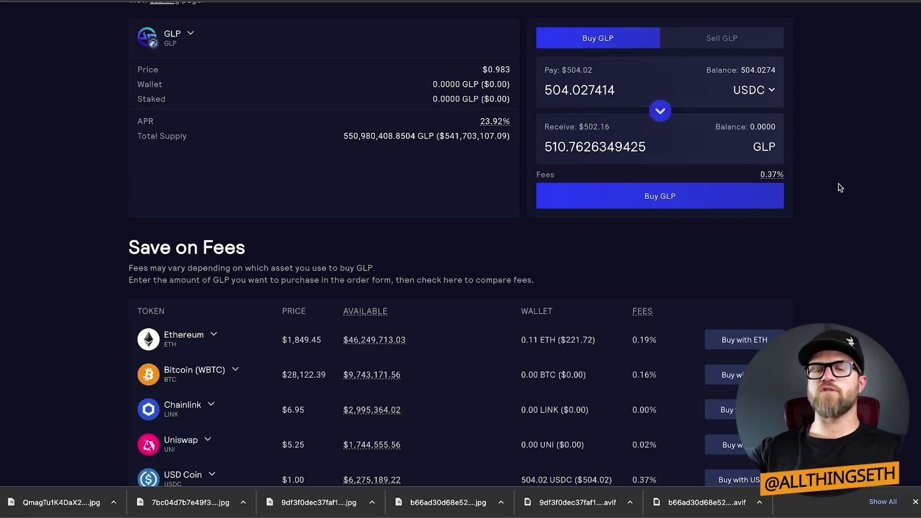
scroll(839, 188, down, 3)
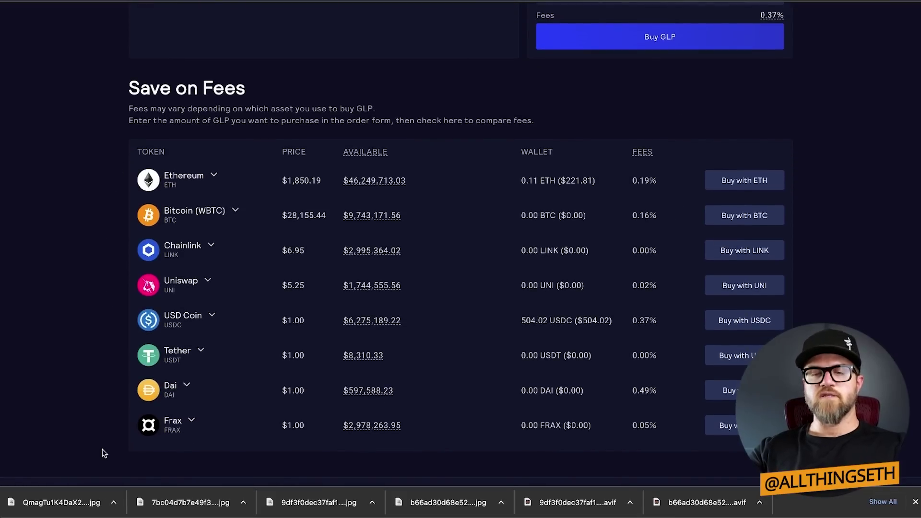
scroll(93, 352, up, 1)
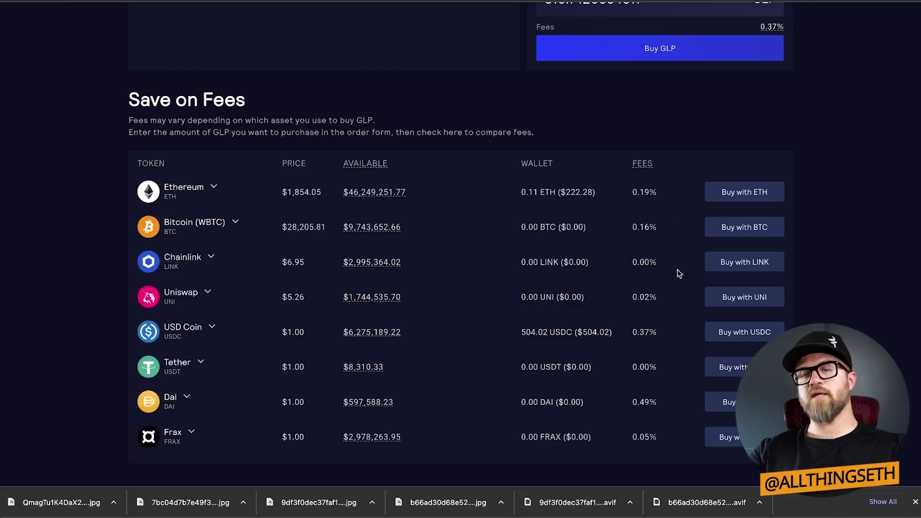
scroll(678, 273, up, 1)
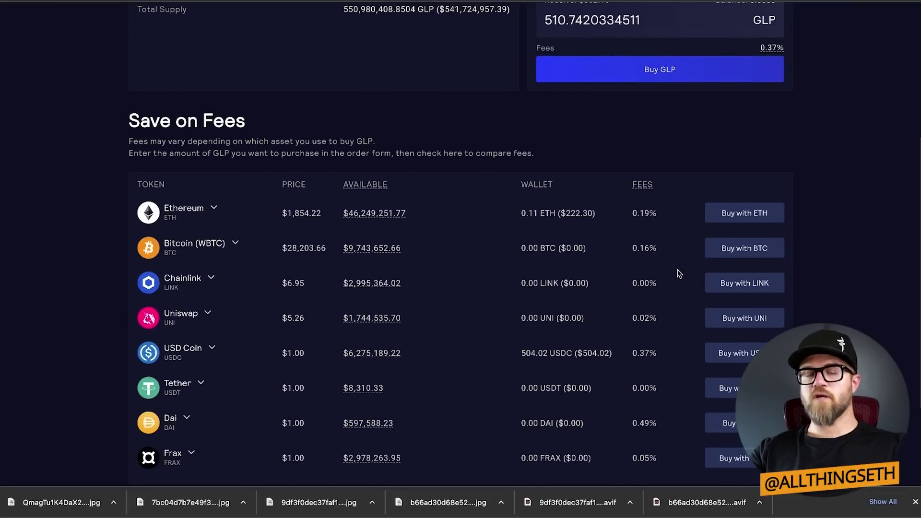
scroll(679, 273, down, 1)
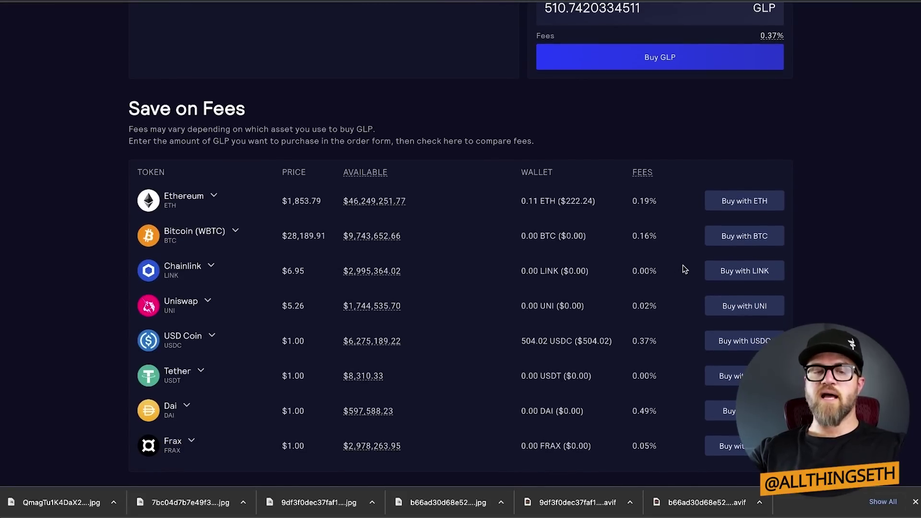
scroll(683, 265, down, 1)
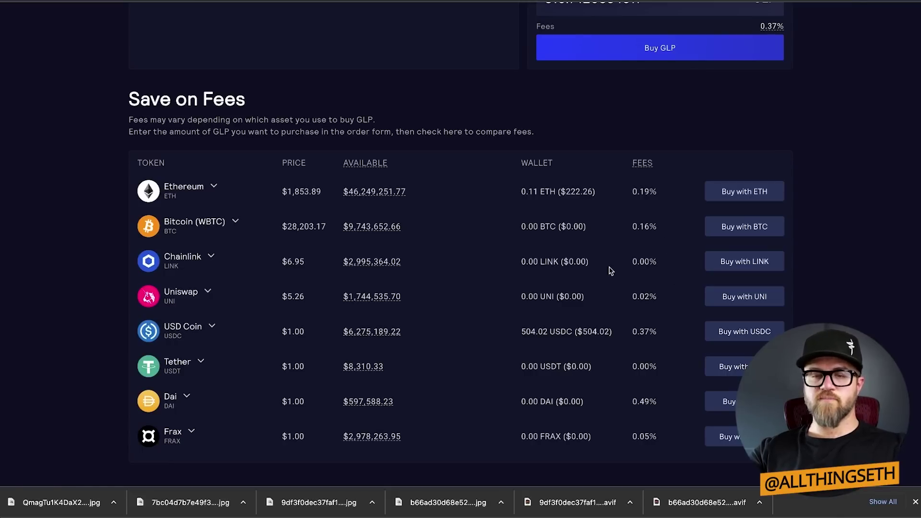
scroll(607, 346, up, 1)
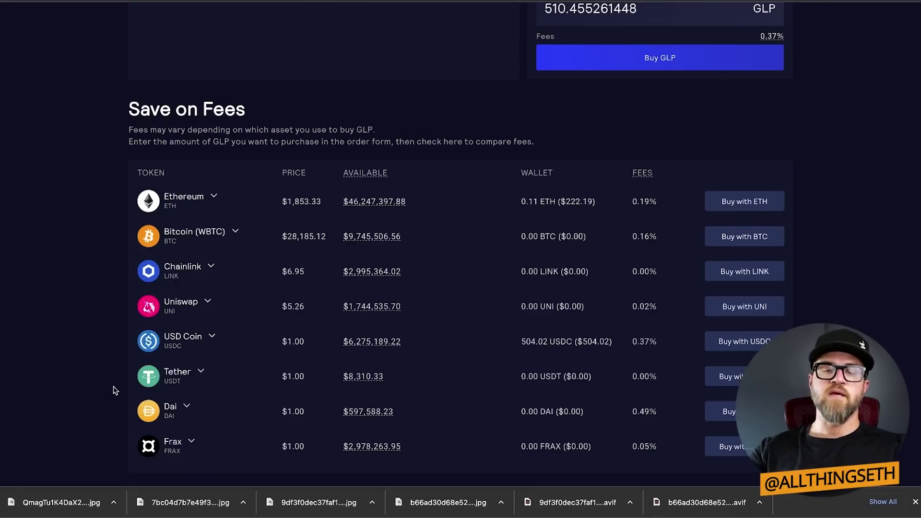
scroll(112, 396, up, 3)
scroll(112, 395, up, 3)
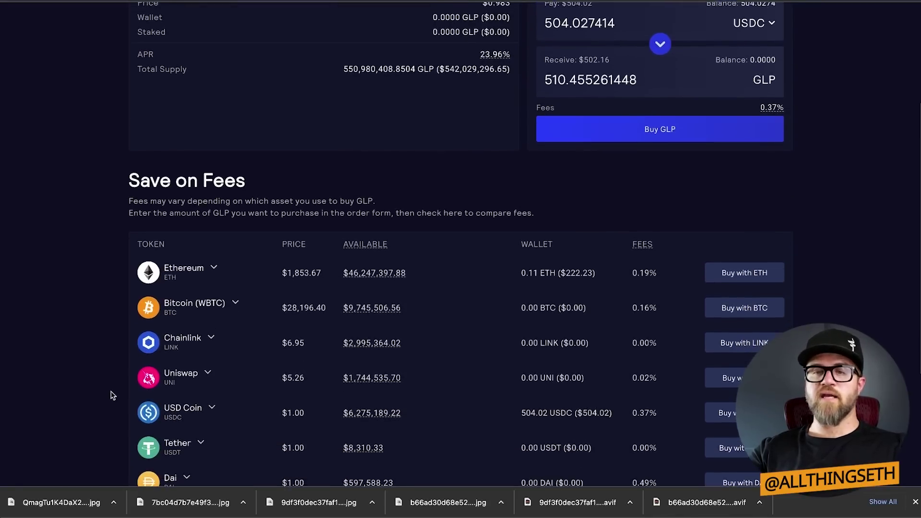